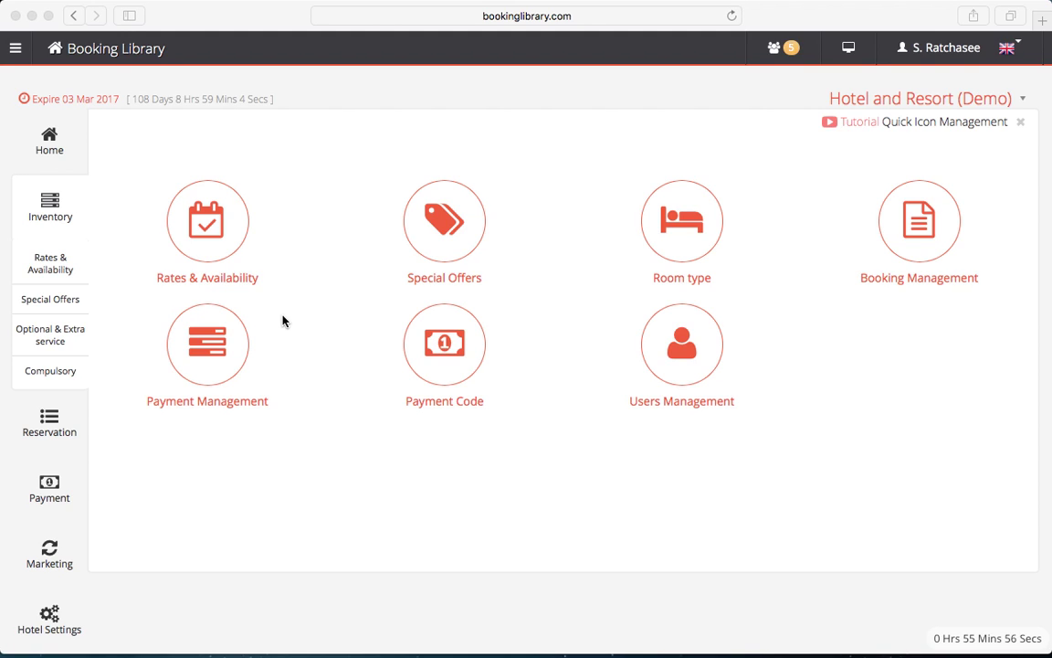
# Open the Master Room list under Rates & Availability and start adding a new master room
pyautogui.click(223, 234)
pyautogui.click(223, 234)
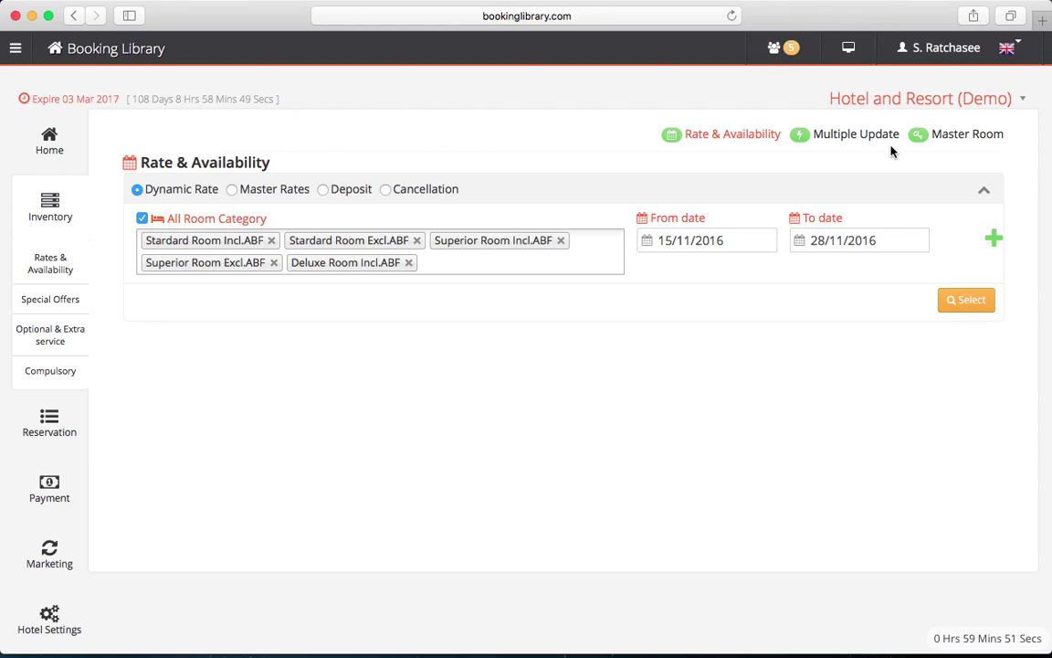
pyautogui.click(974, 137)
pyautogui.scroll(-2, 639, 305)
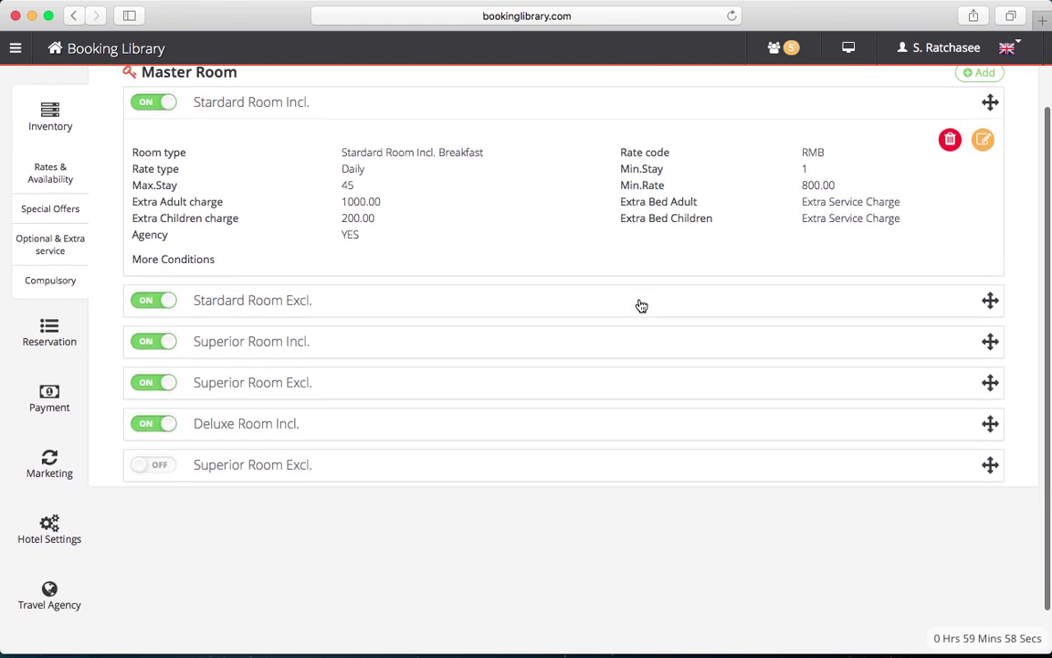
pyautogui.scroll(2, 639, 305)
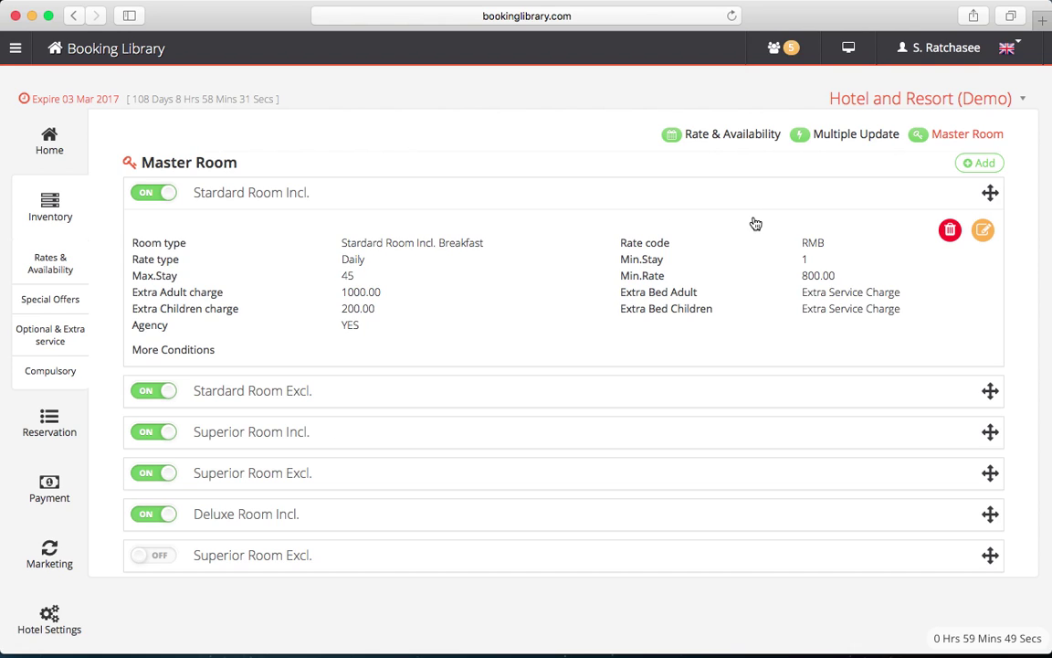
pyautogui.click(981, 165)
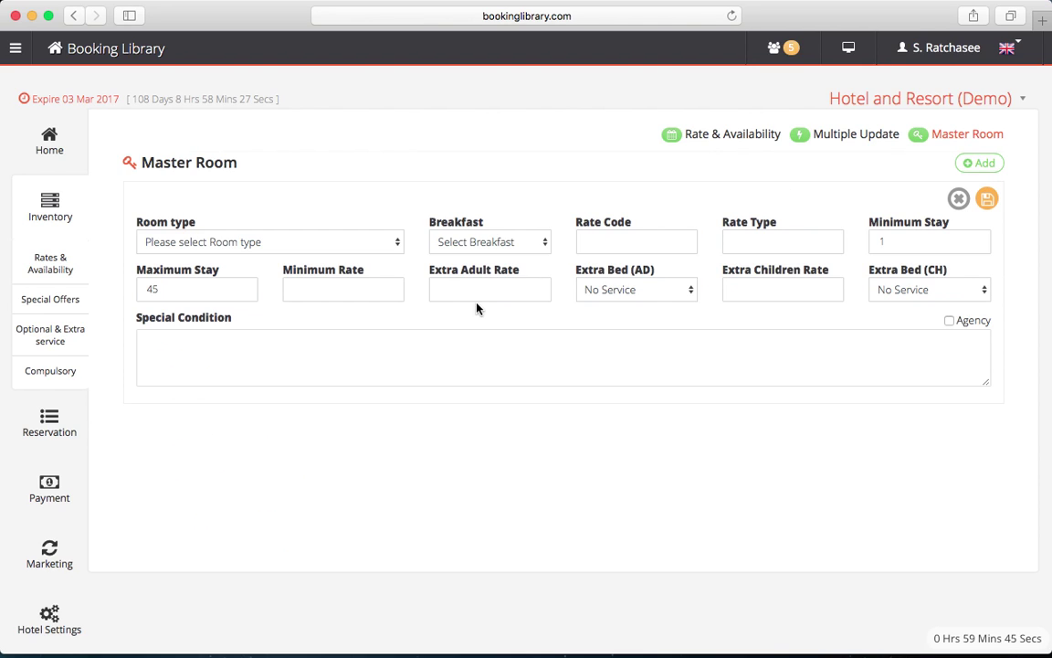
# Set the new master room to Deluxe Room with Exclude Breakfast and rate code DLX
pyautogui.click(301, 242)
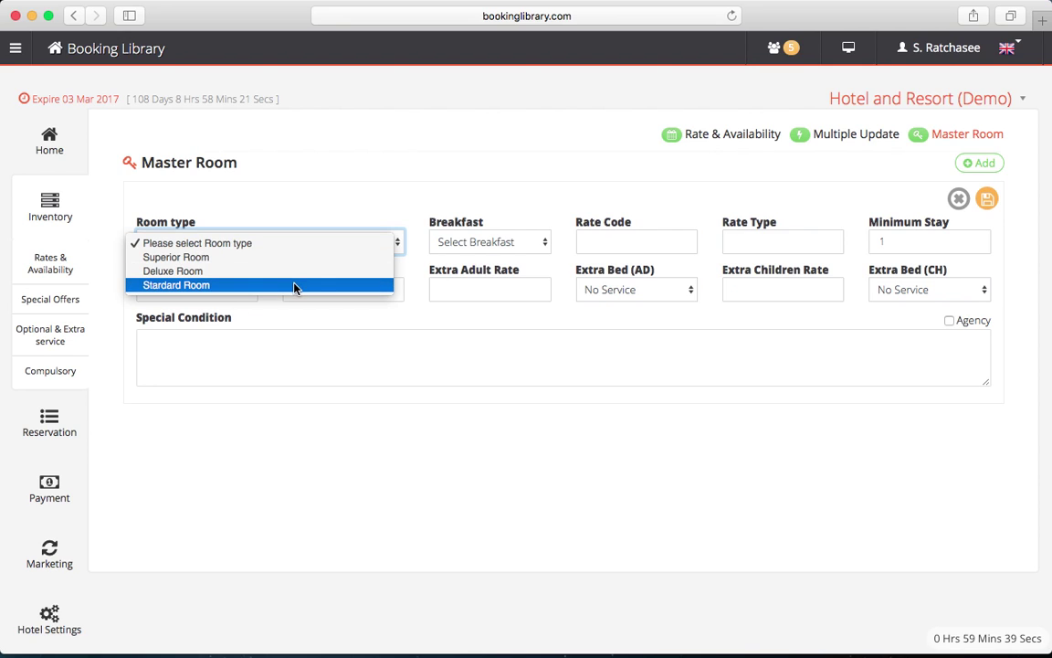
pyautogui.click(293, 280)
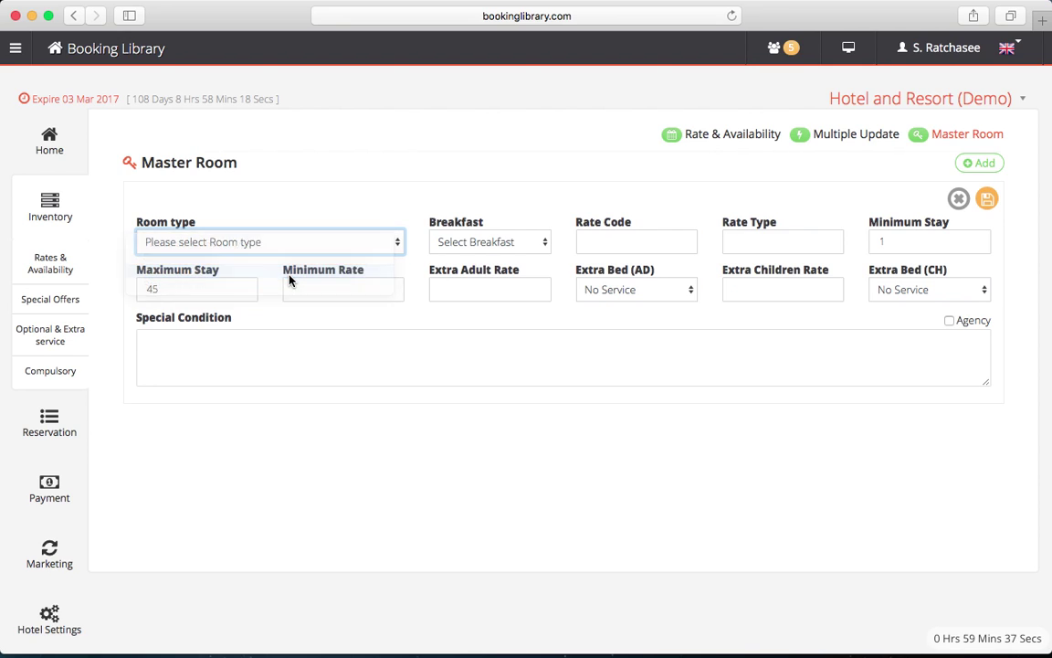
pyautogui.click(507, 244)
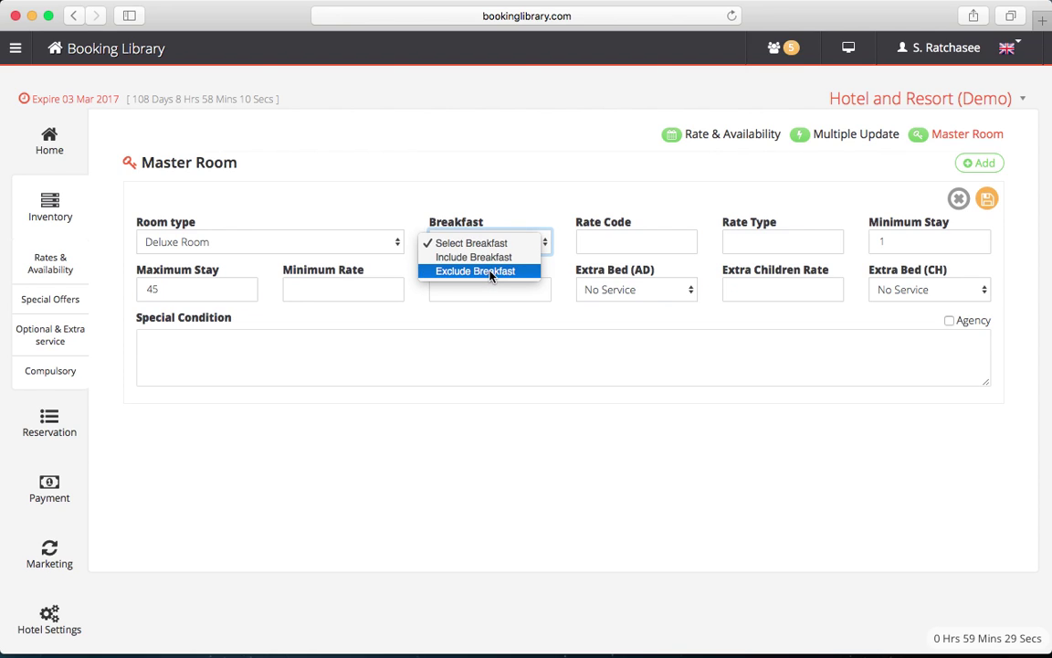
pyautogui.click(491, 271)
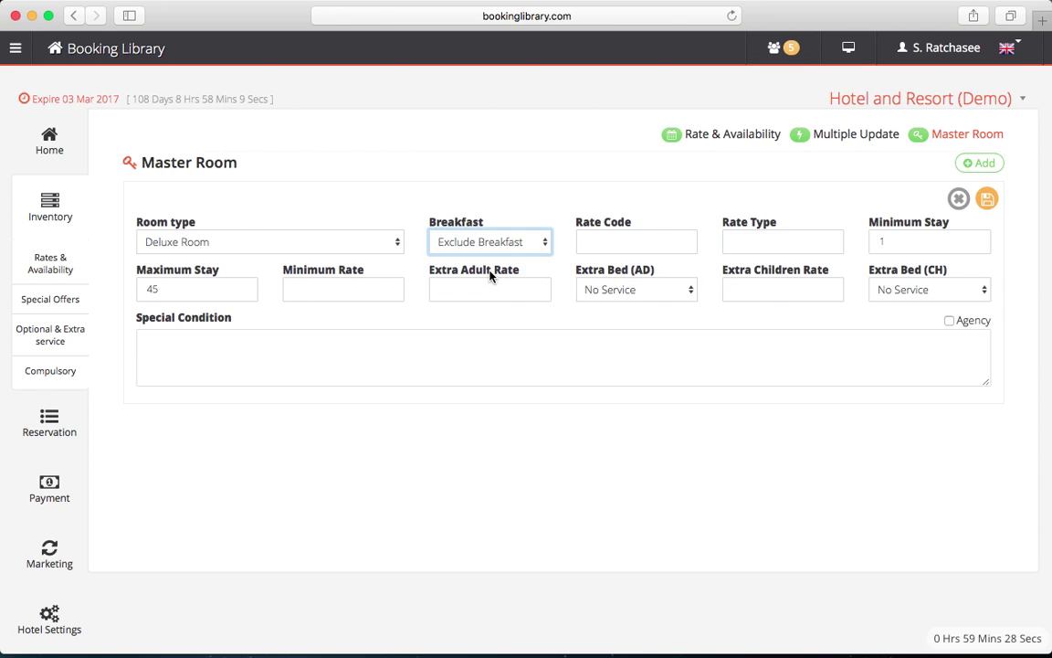
pyautogui.click(598, 241)
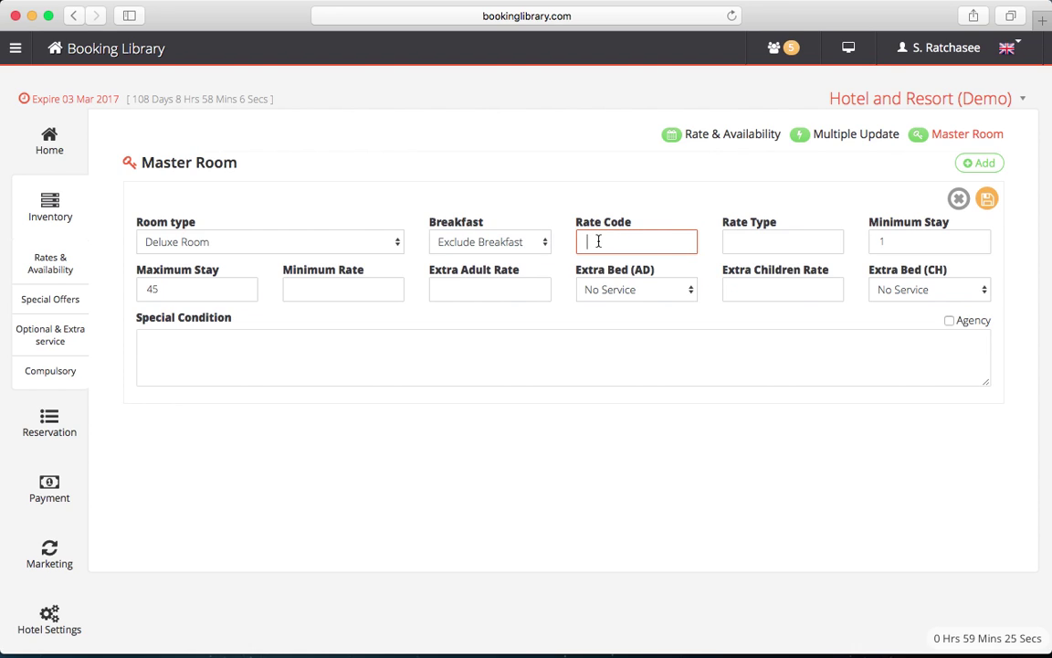
pyautogui.write('DLX')
# Set both the minimum rate and the extra adult rate to 1000
pyautogui.click(744, 240)
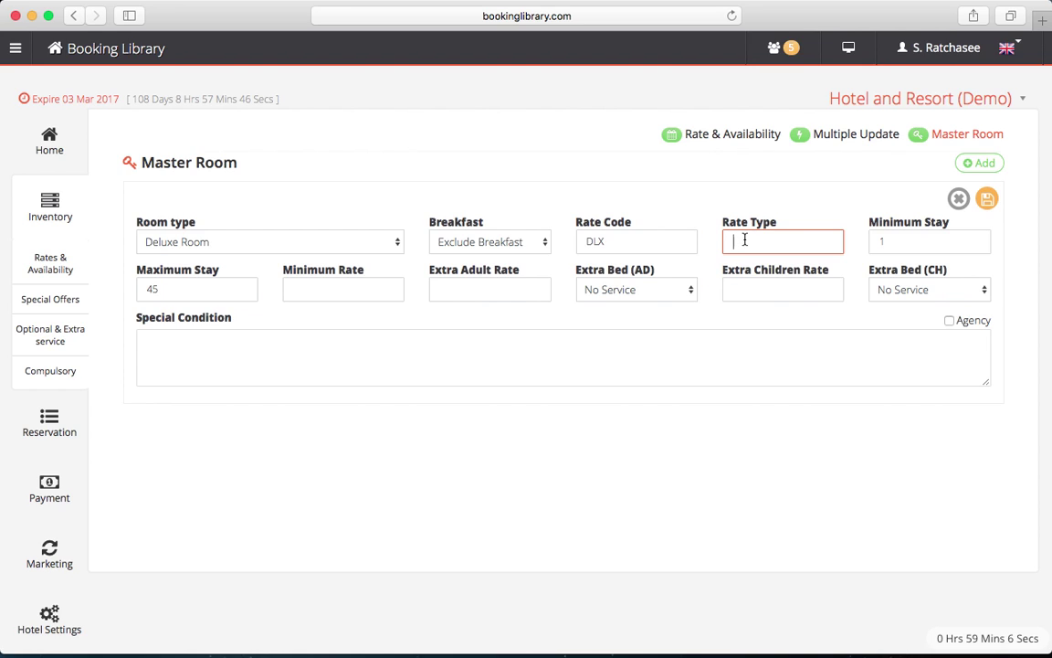
pyautogui.click(895, 241)
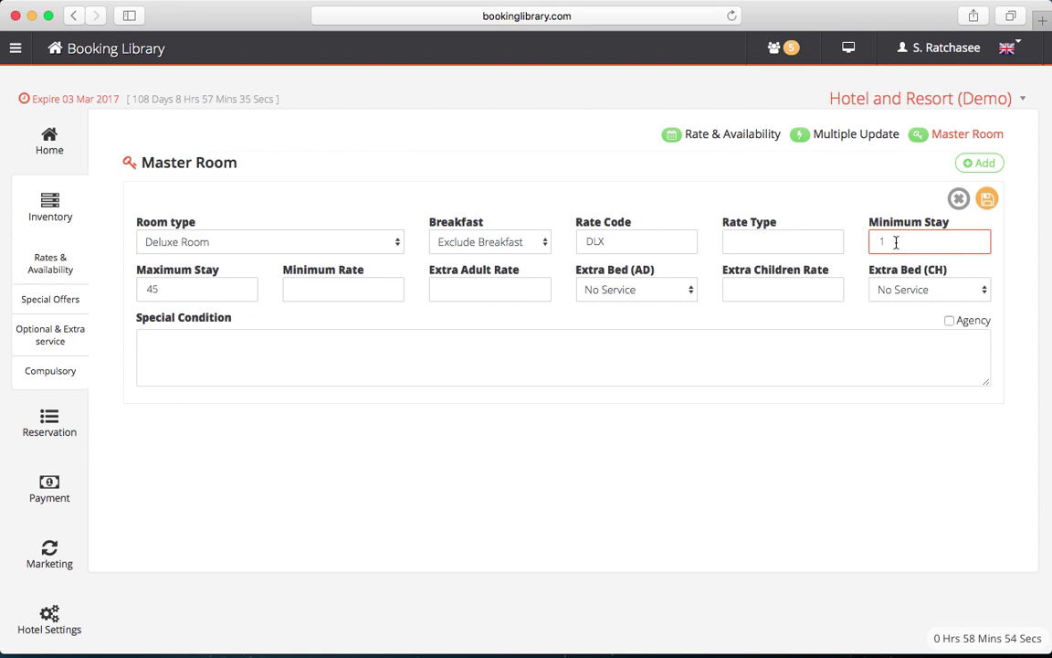
pyautogui.click(343, 288)
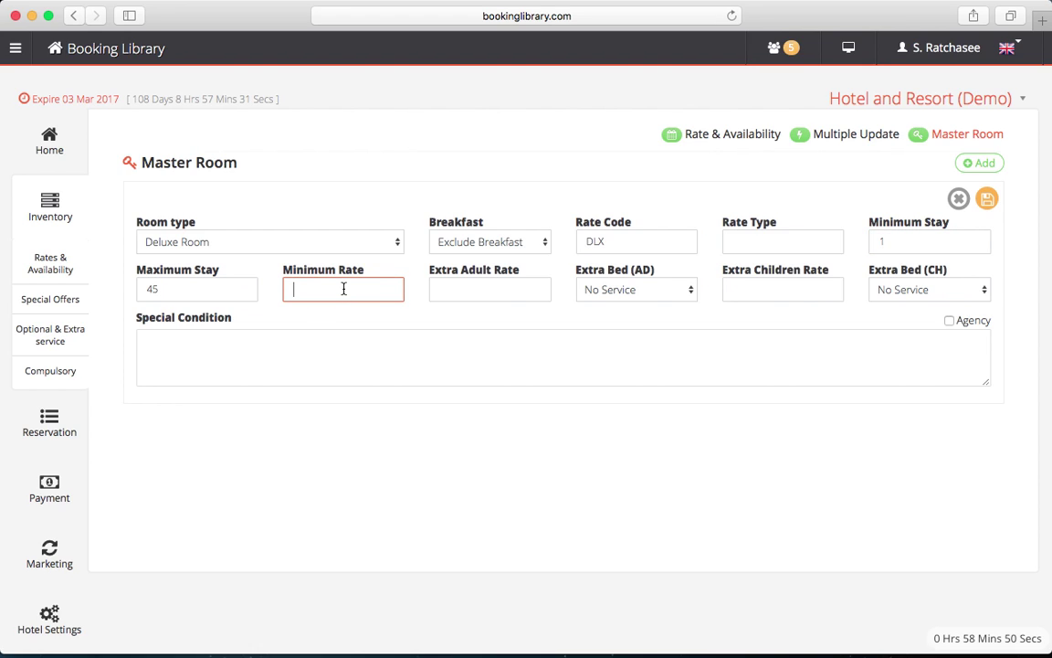
pyautogui.write('1000')
pyautogui.click(454, 324)
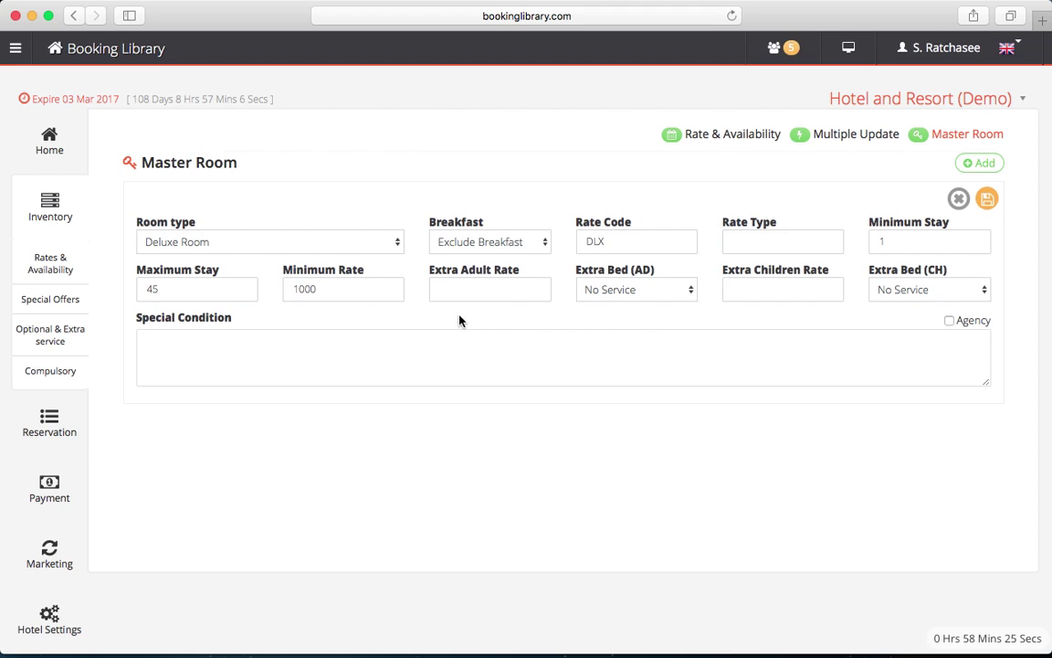
pyautogui.click(469, 289)
pyautogui.write('1000')
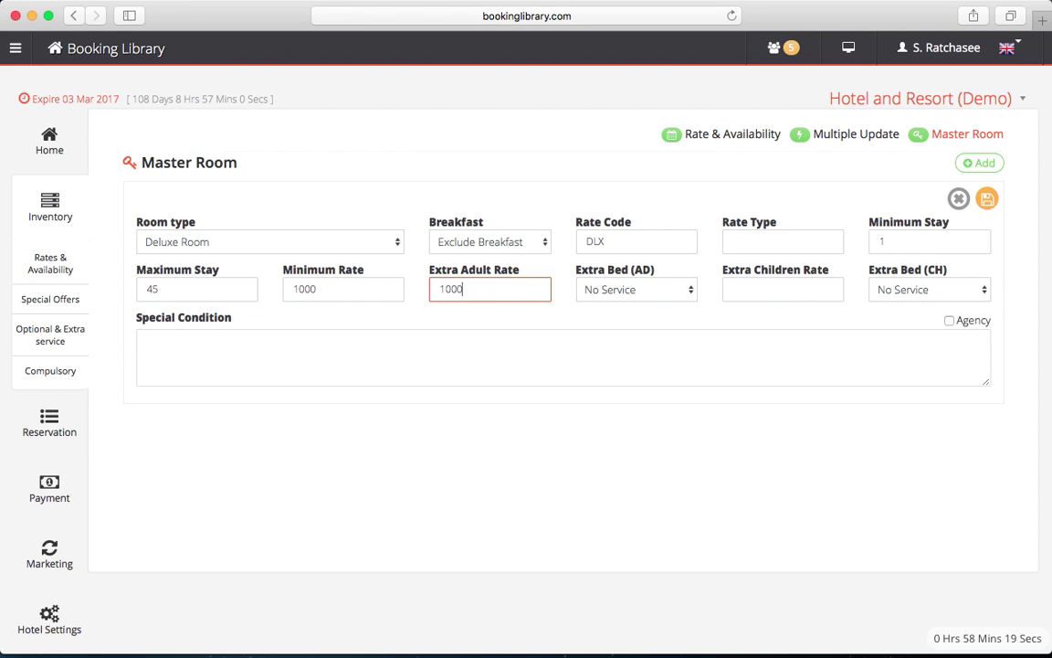
# Set the adult extra bed to Included Extra Bed and the extra children rate to 500
pyautogui.click(646, 298)
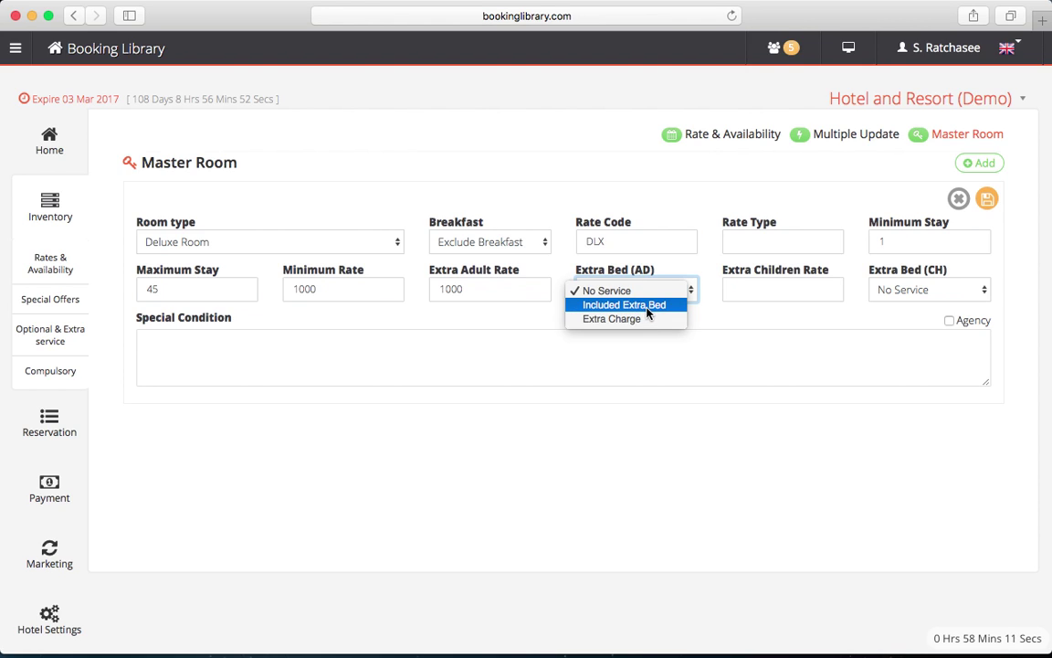
pyautogui.click(647, 313)
pyautogui.click(755, 290)
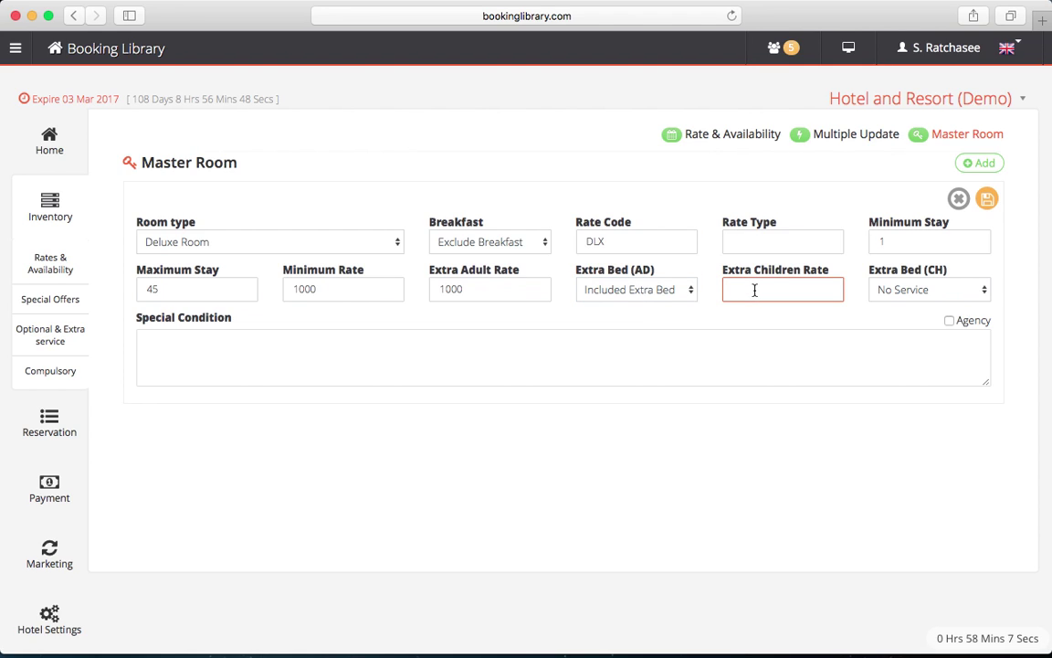
pyautogui.write('500')
# Set the children's extra bed to Extra Charge, with a charge of 500 and a maximum of 1 bed
pyautogui.click(916, 291)
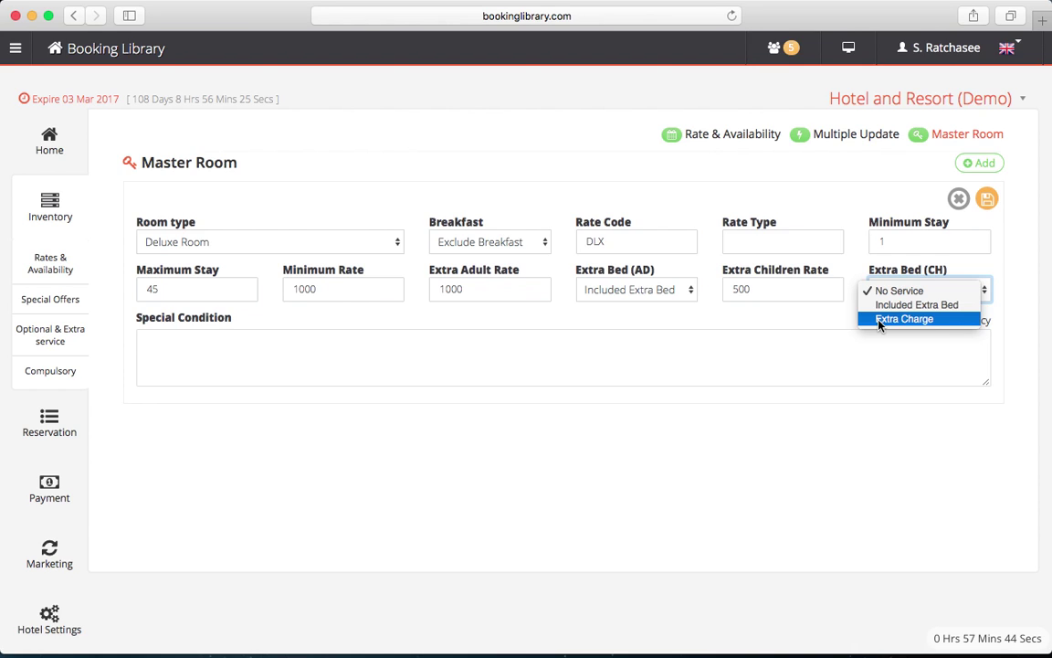
pyautogui.click(880, 320)
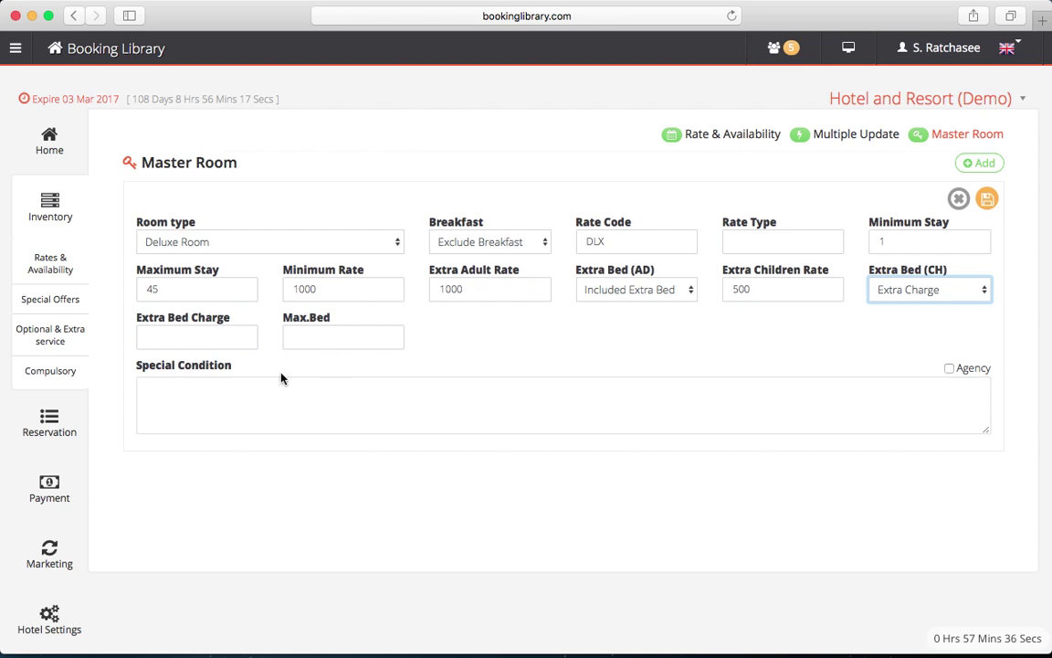
pyautogui.click(186, 336)
pyautogui.write('500')
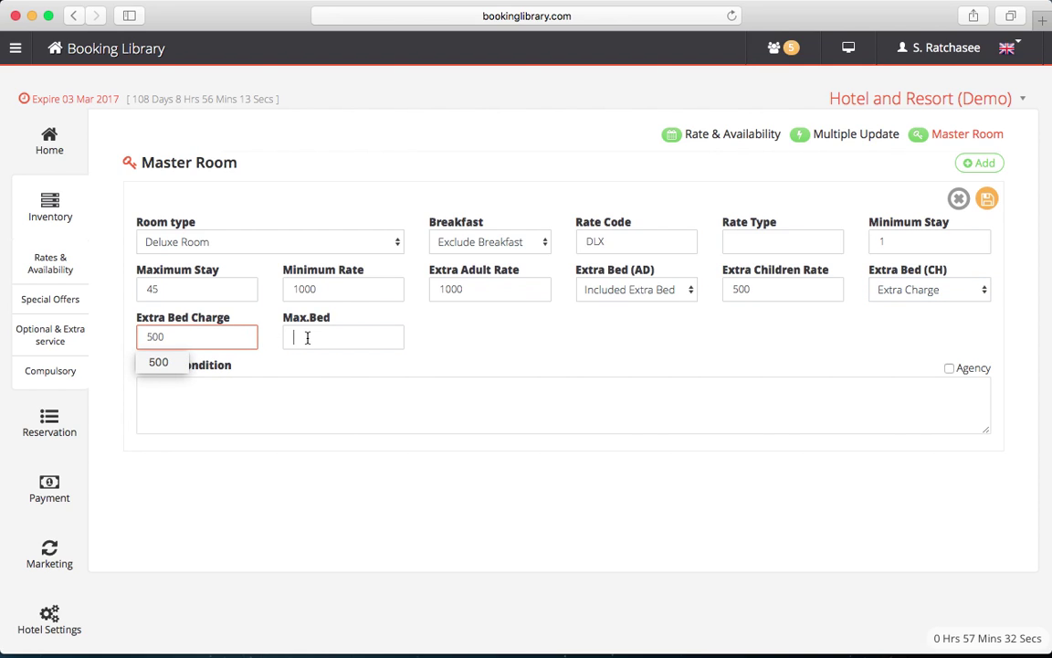
pyautogui.click(307, 338)
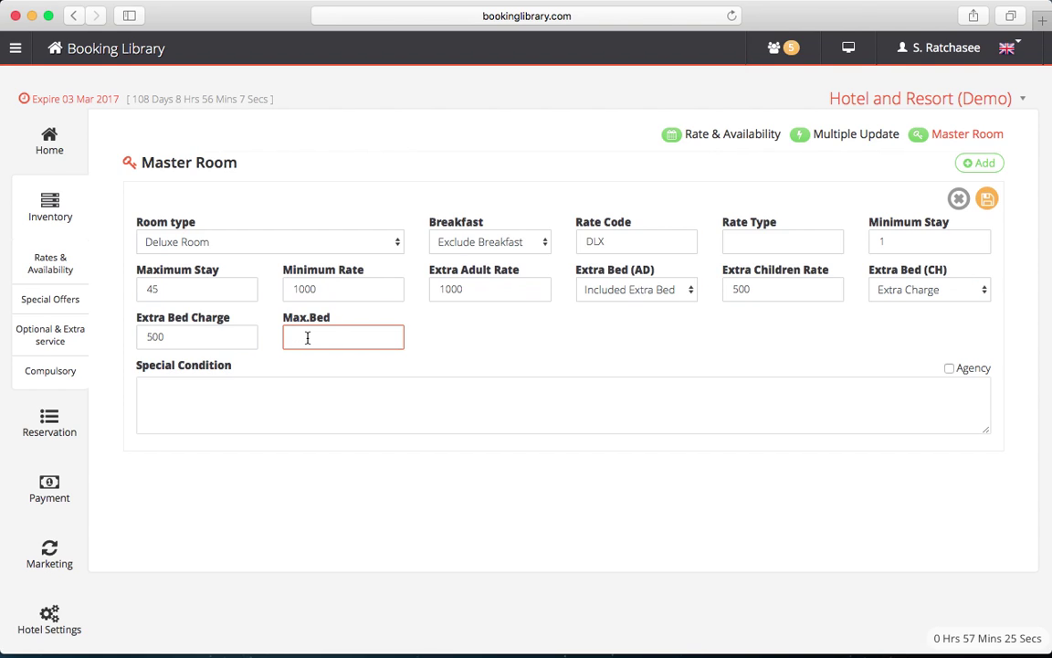
pyautogui.write('1')
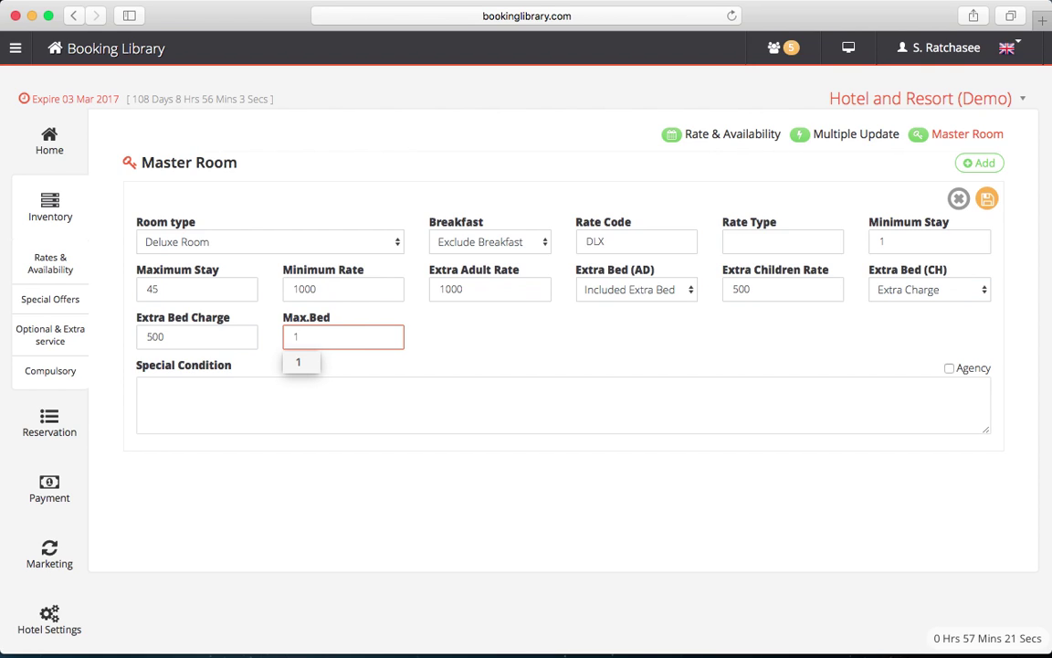
pyautogui.click(454, 341)
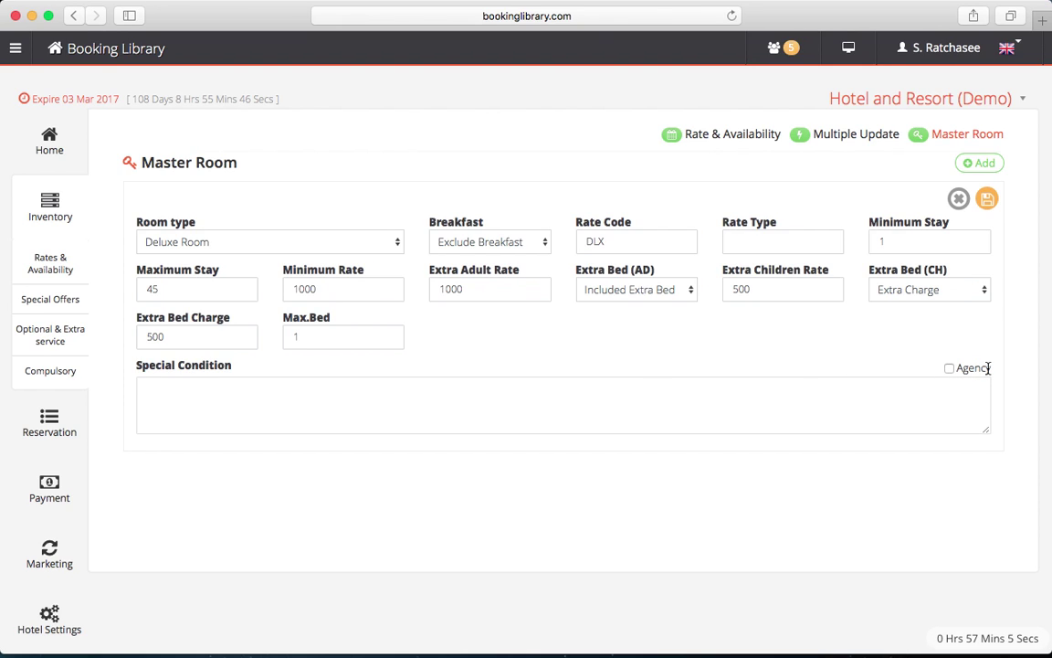
# Save the new Deluxe Room master room with the Agency option left unticked
pyautogui.scroll(-3, 41, 479)
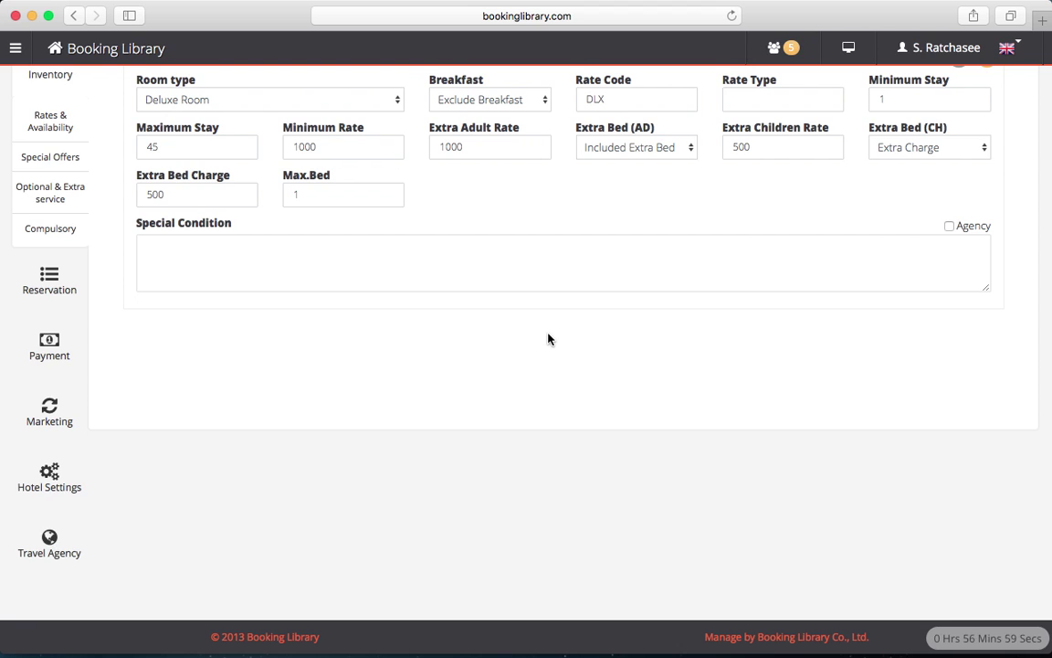
pyautogui.scroll(3, 547, 338)
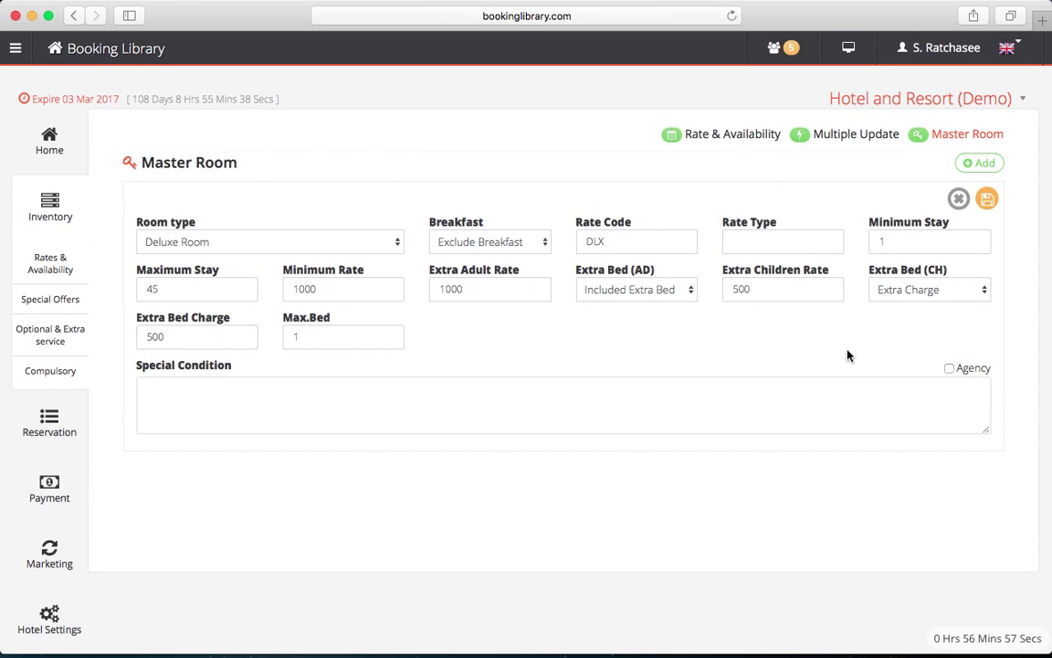
pyautogui.click(949, 369)
pyautogui.click(949, 369)
pyautogui.click(987, 200)
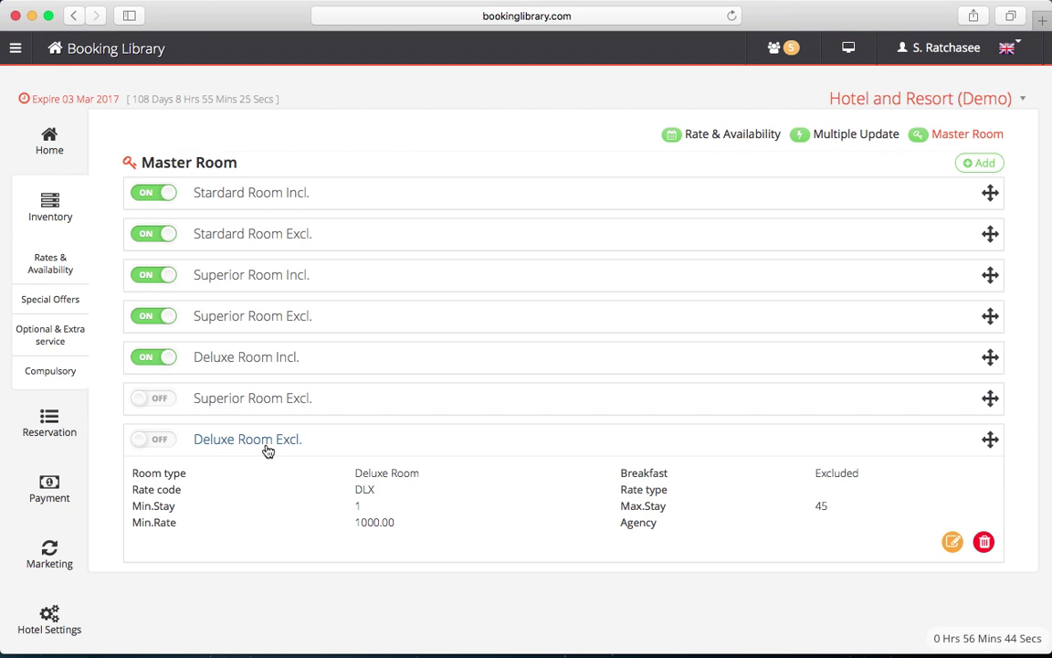
# Turn on the Deluxe Room Excl. entry in the master room list and confirm
pyautogui.scroll(-3, 268, 450)
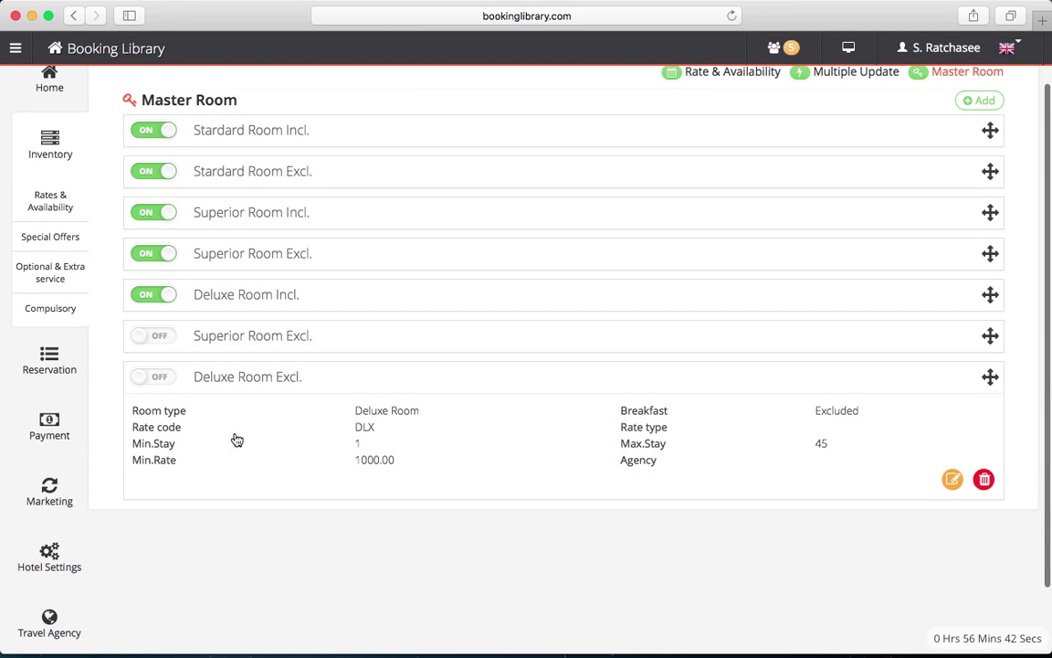
pyautogui.click(162, 381)
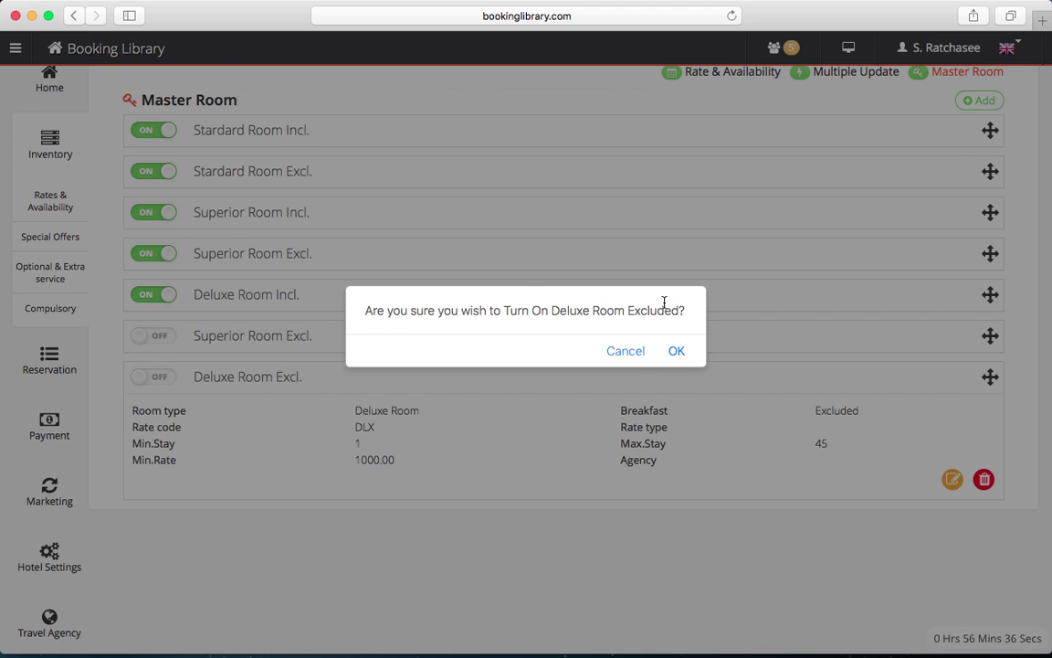
pyautogui.click(677, 352)
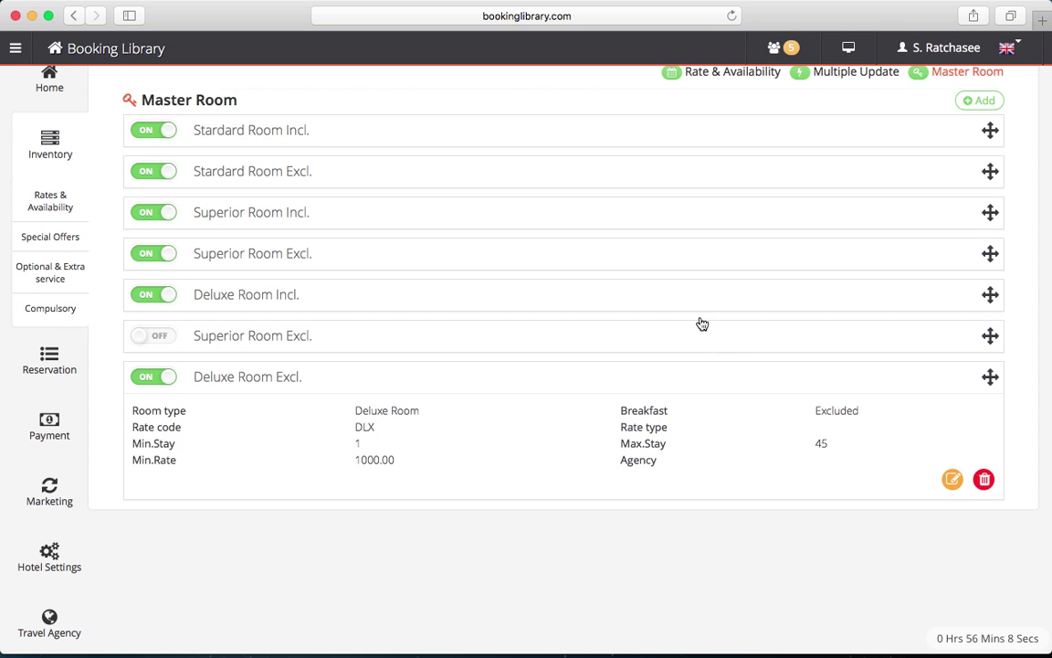
pyautogui.moveTo(747, 650)
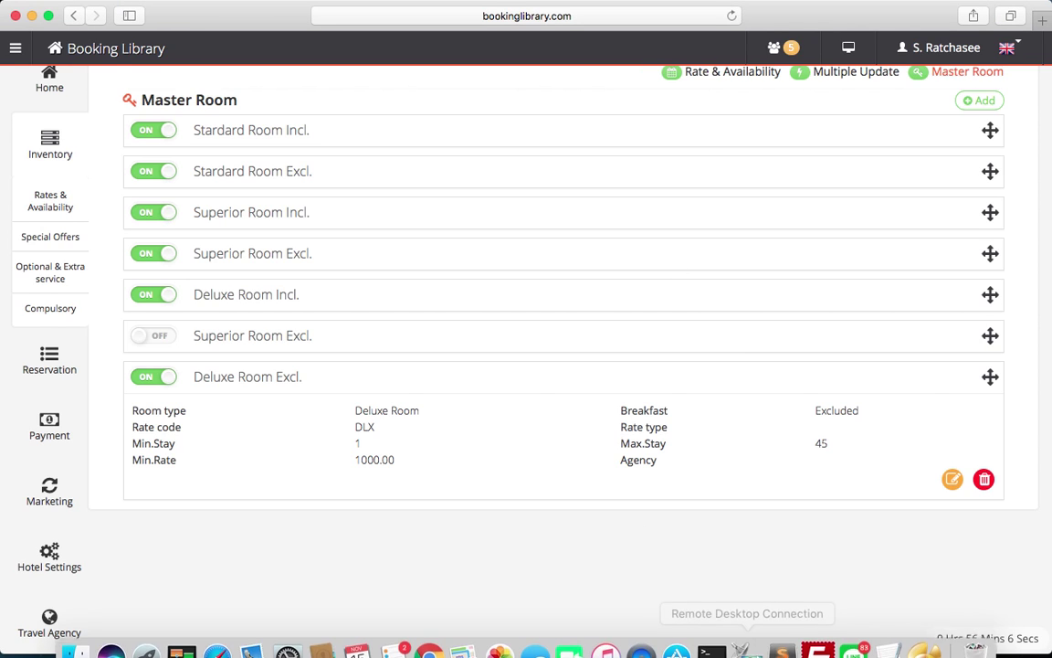
pyautogui.click(643, 635)
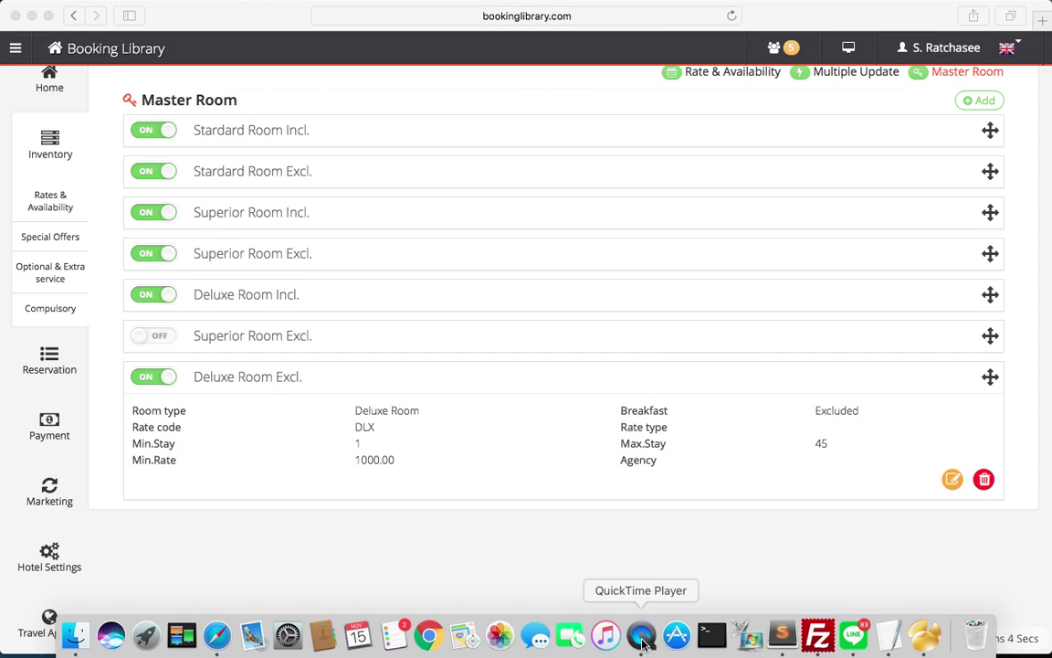